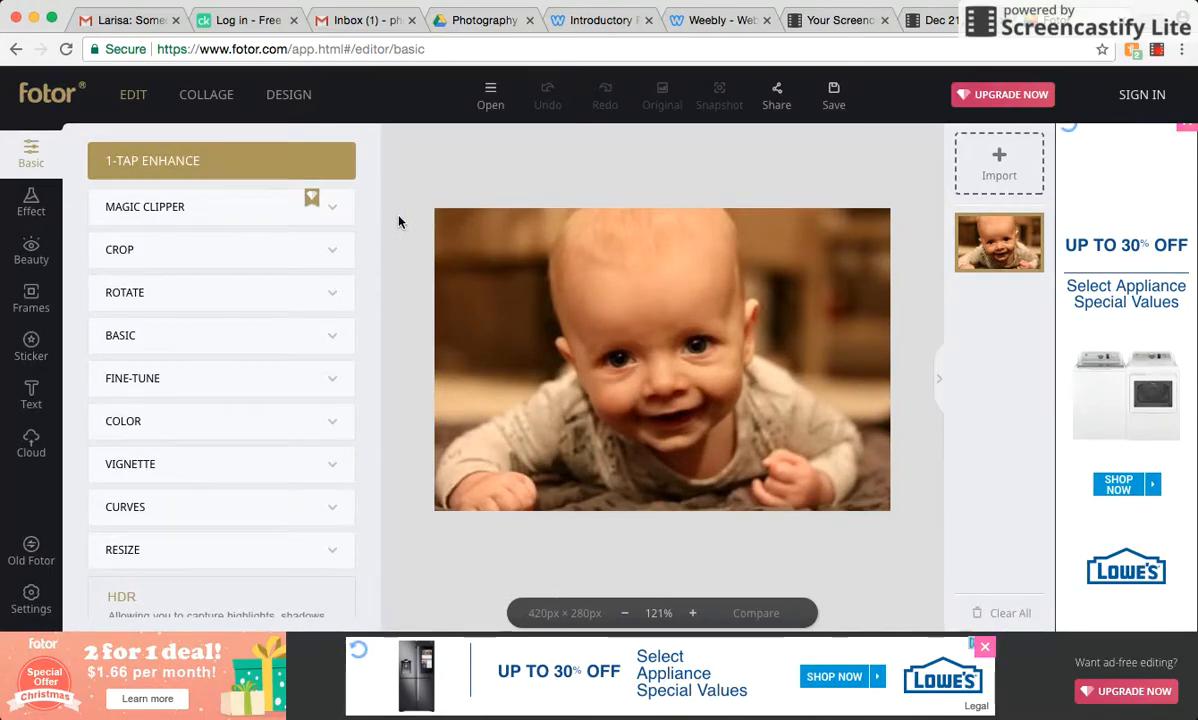
- Raise the photo's brightness to 17 in the basic adjustments
scroll(289, 297, down, 1)
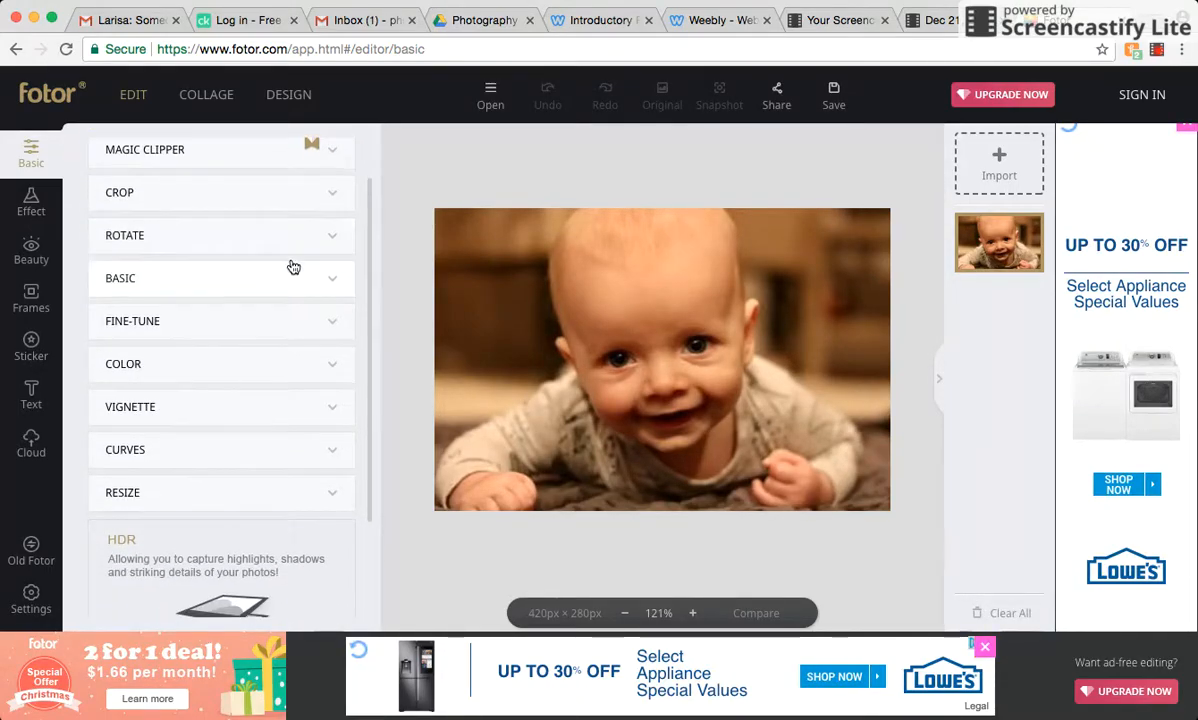
scroll(291, 265, up, 1)
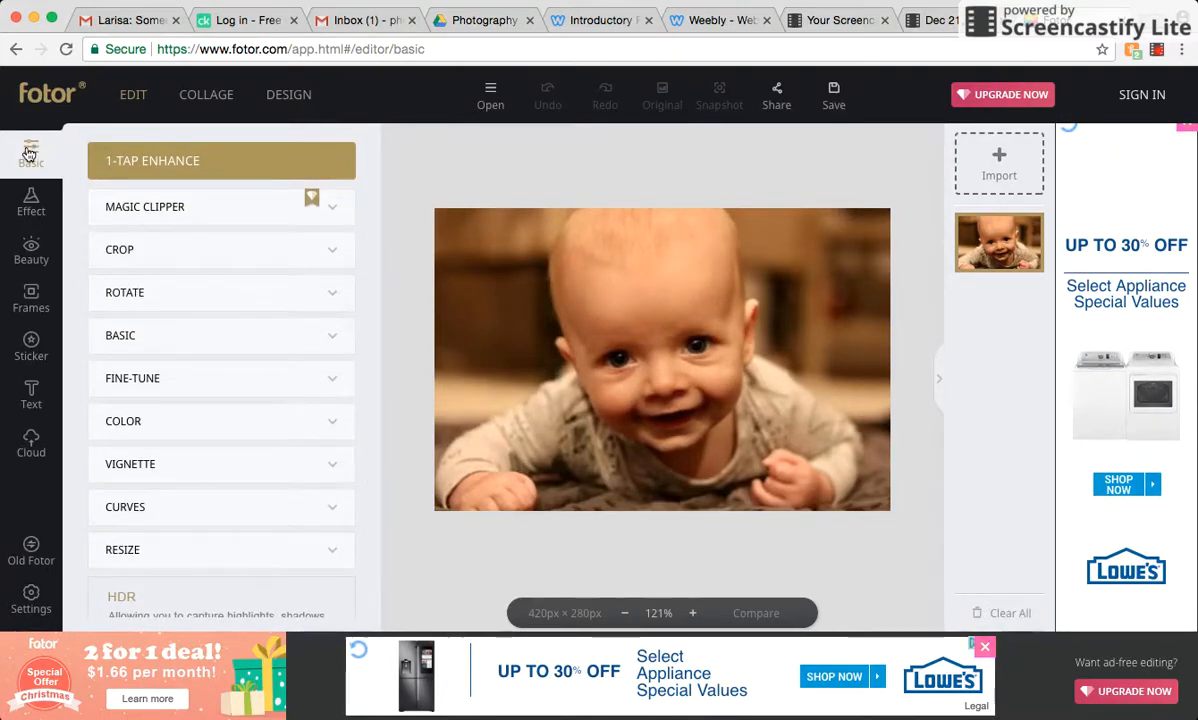
click(169, 337)
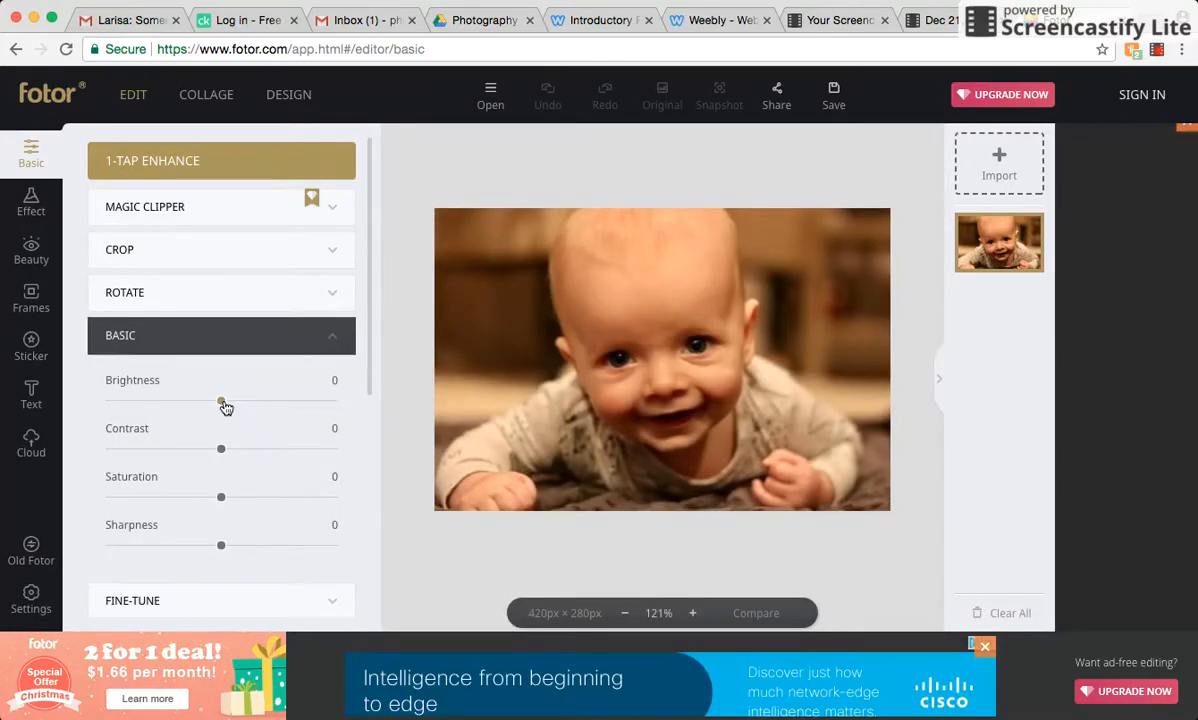
drag(224, 405, 243, 409)
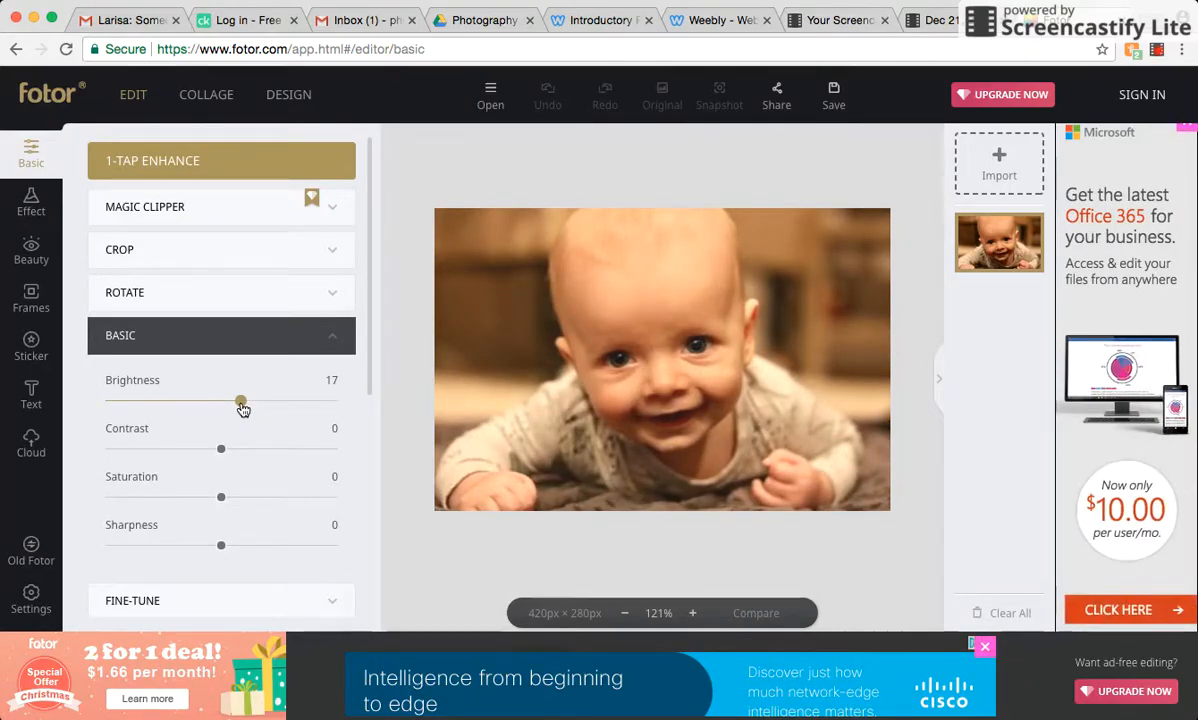
drag(243, 409, 242, 407)
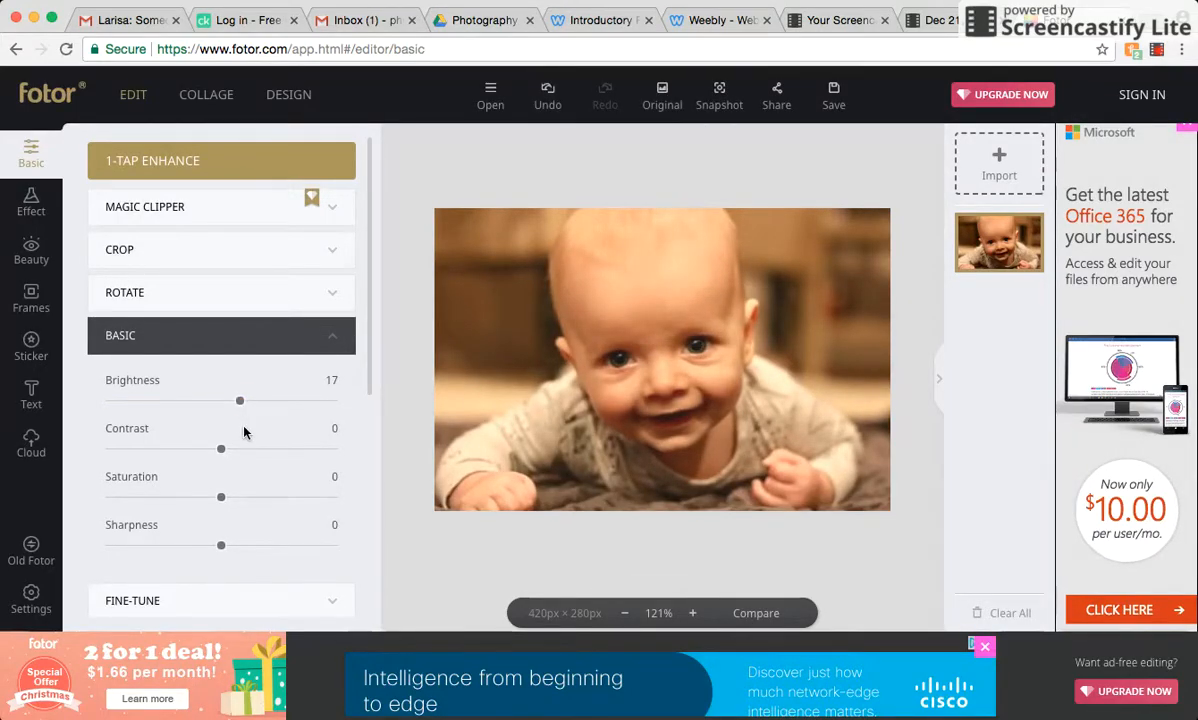
- Set the photo's exposure to 1 in the fine-tune adjustments
scroll(245, 432, down, 3)
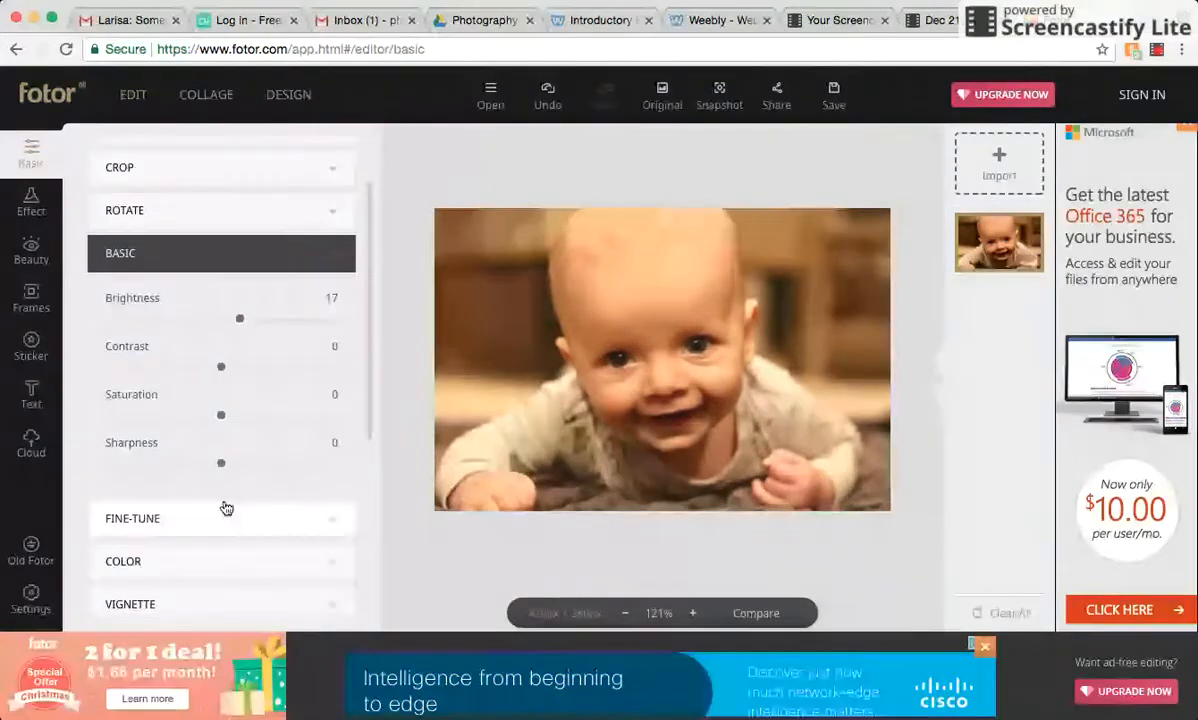
click(225, 512)
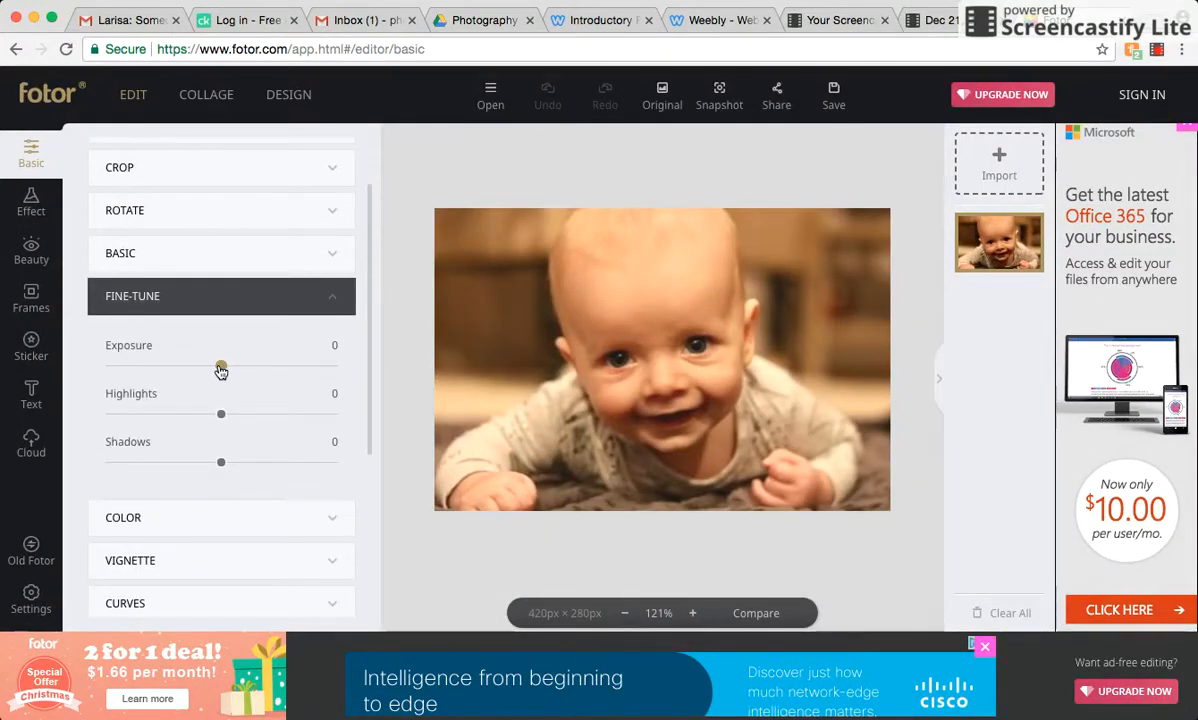
mouse_move(226, 371)
mouse_down()
mouse_move(259, 369)
mouse_move(224, 371)
mouse_up()
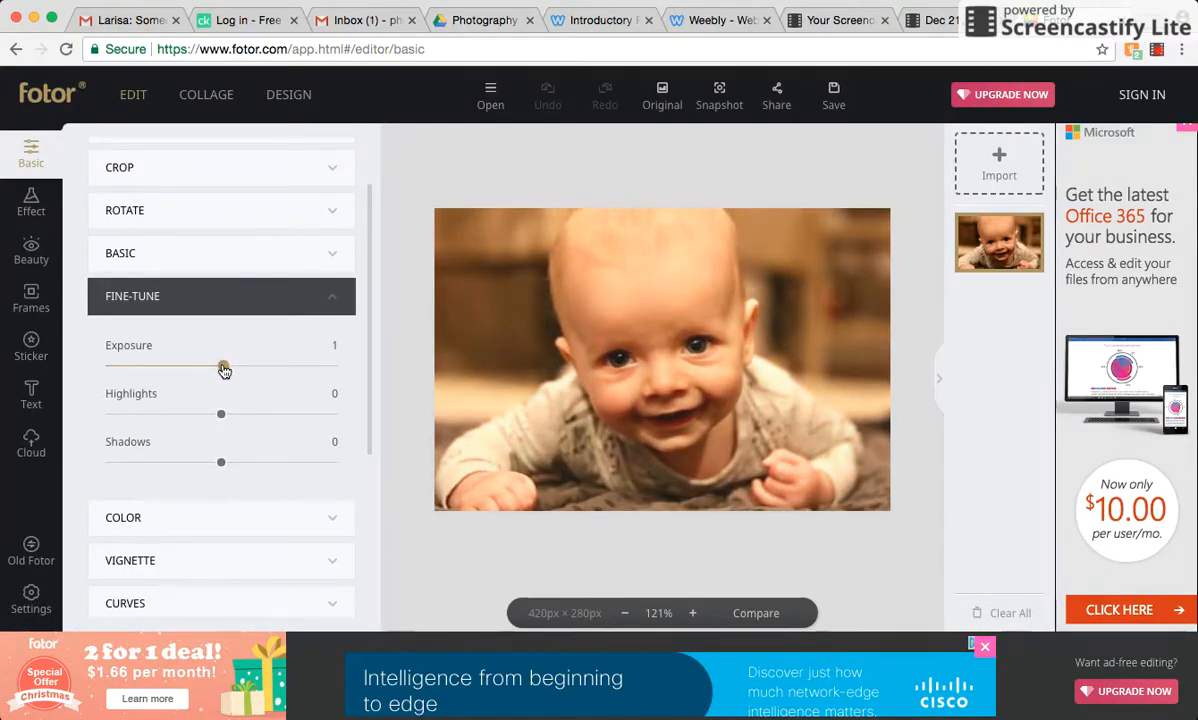
- Apply another basic adjustment to the photo with brightness 11 and sharpness 13
click(211, 258)
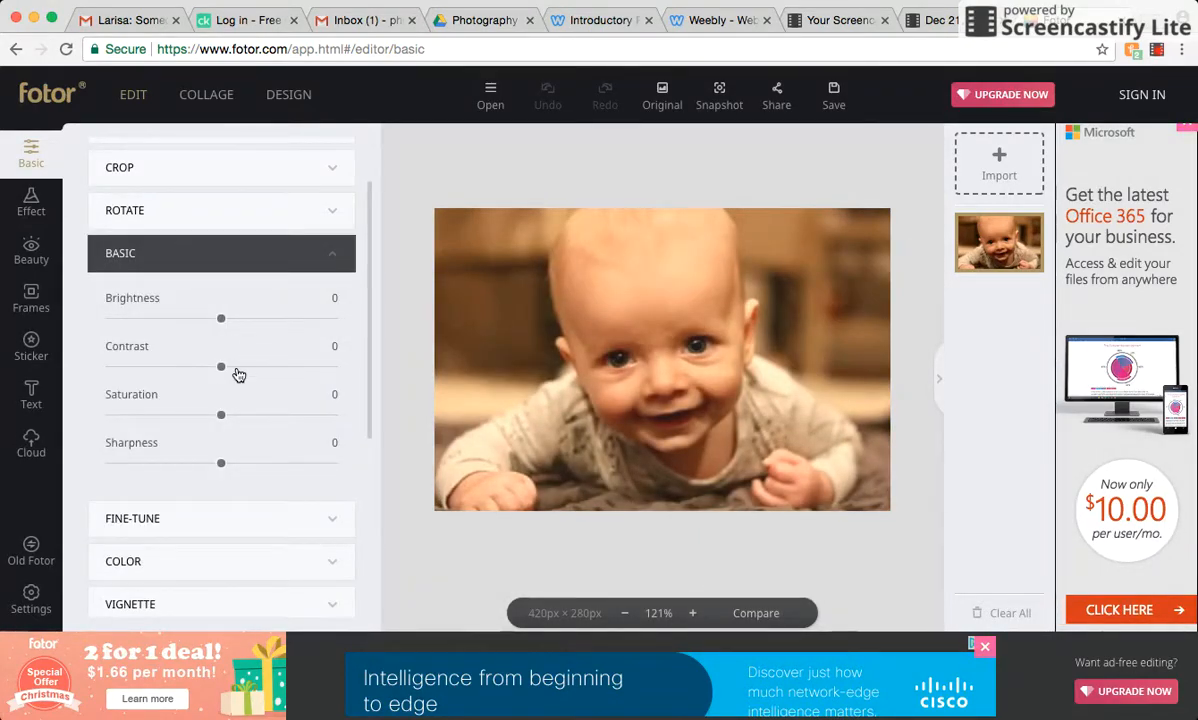
drag(227, 327, 236, 328)
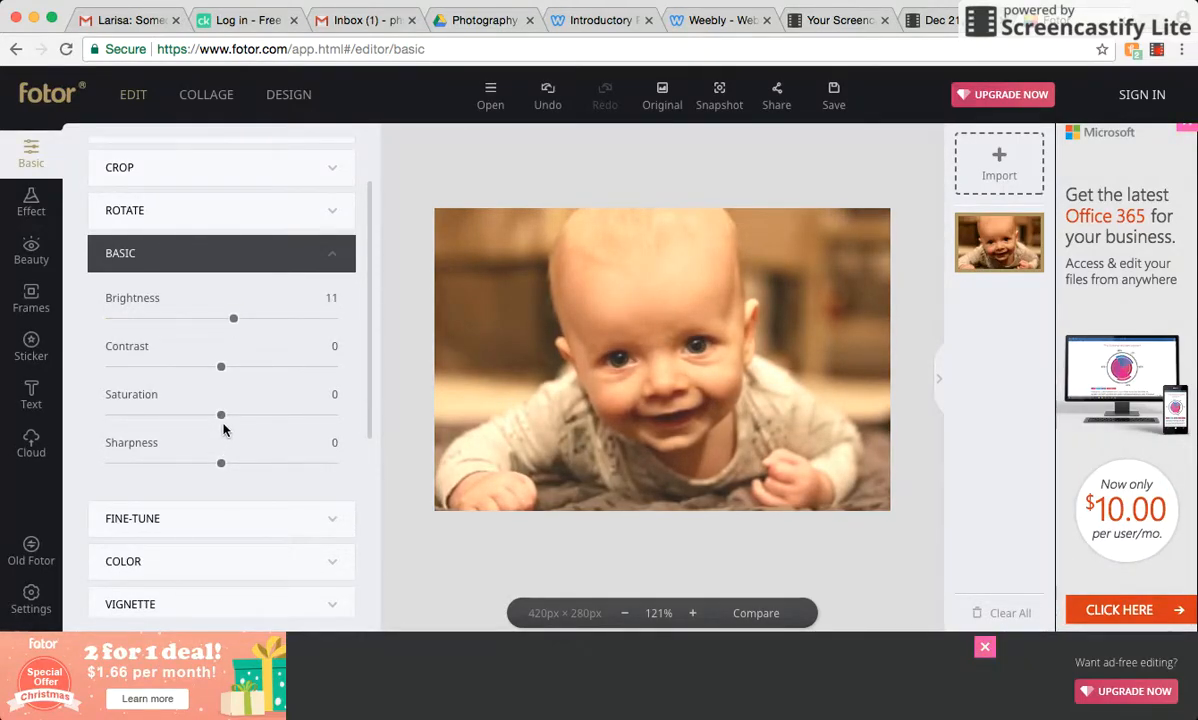
drag(223, 468, 232, 468)
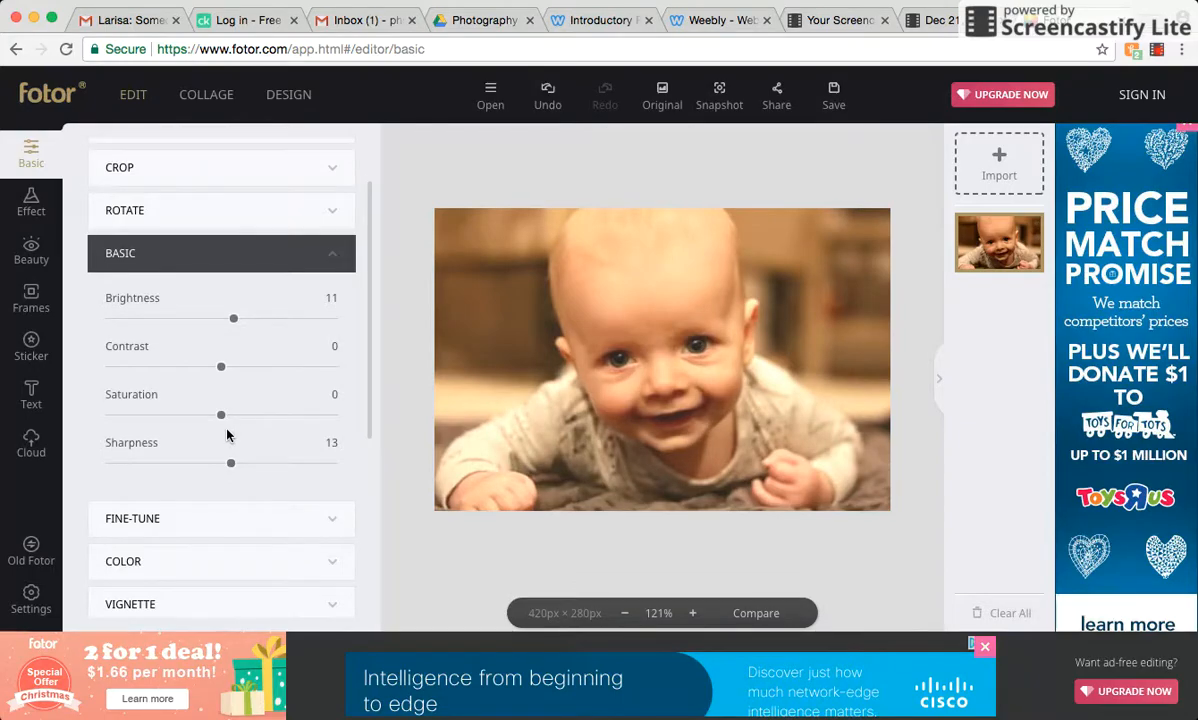
- Lower the photo's saturation slightly to -3
scroll(227, 430, down, 1)
drag(224, 418, 222, 418)
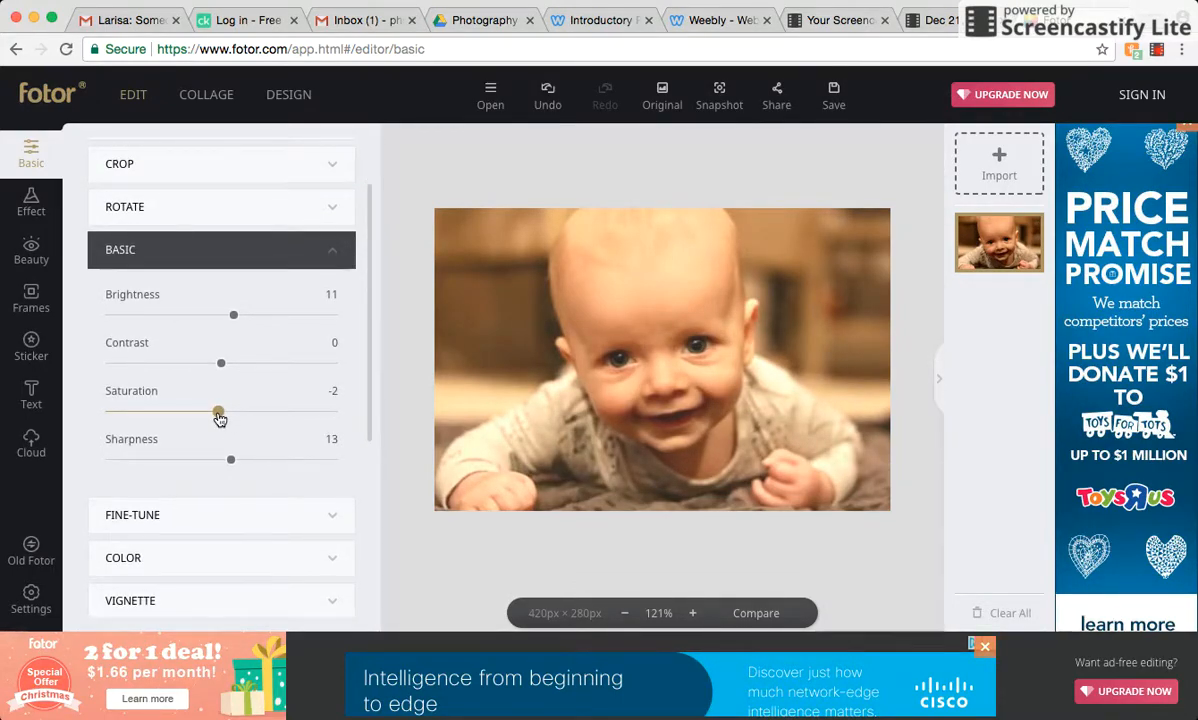
drag(220, 419, 220, 419)
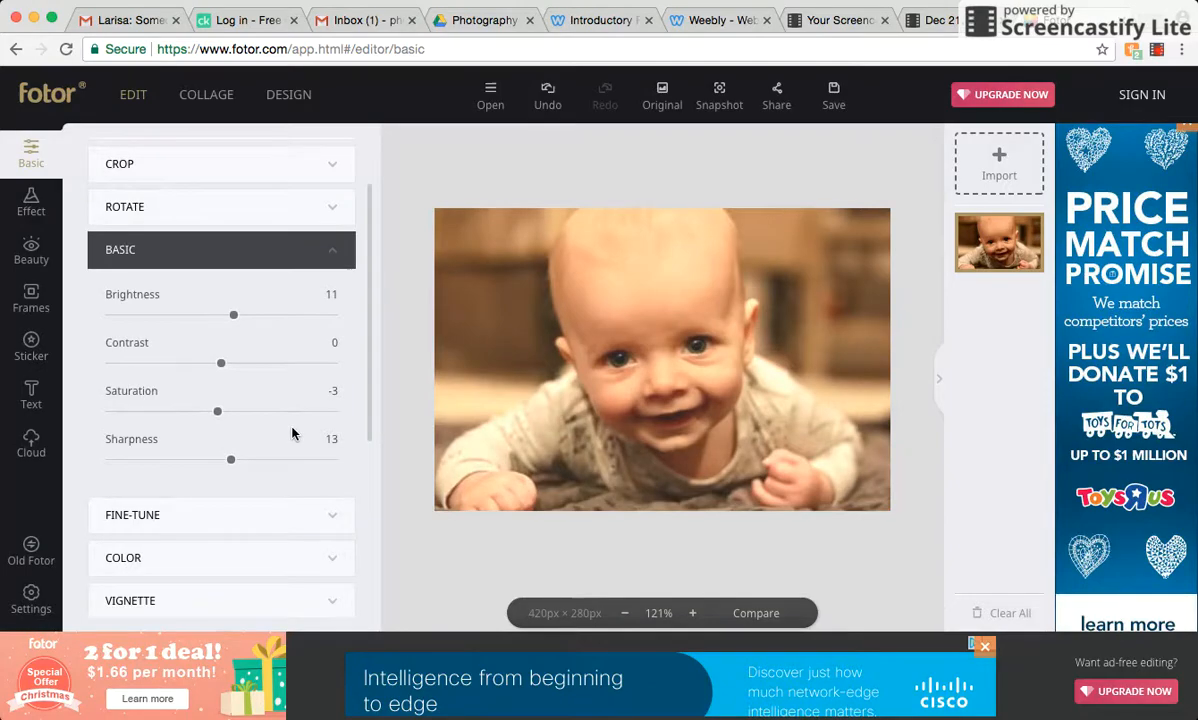
- Cool the photo's colors by setting the temperature to -15
scroll(297, 471, down, 4)
scroll(297, 471, down, 4)
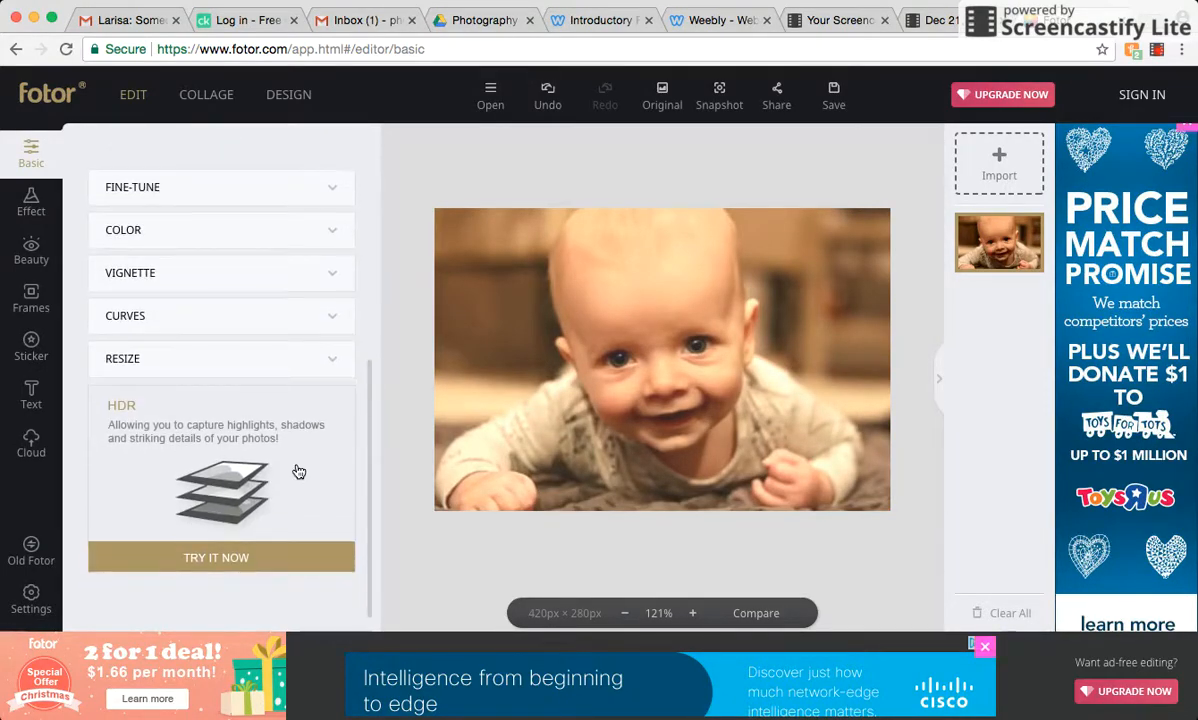
scroll(297, 471, up, 10)
scroll(297, 470, down, 4)
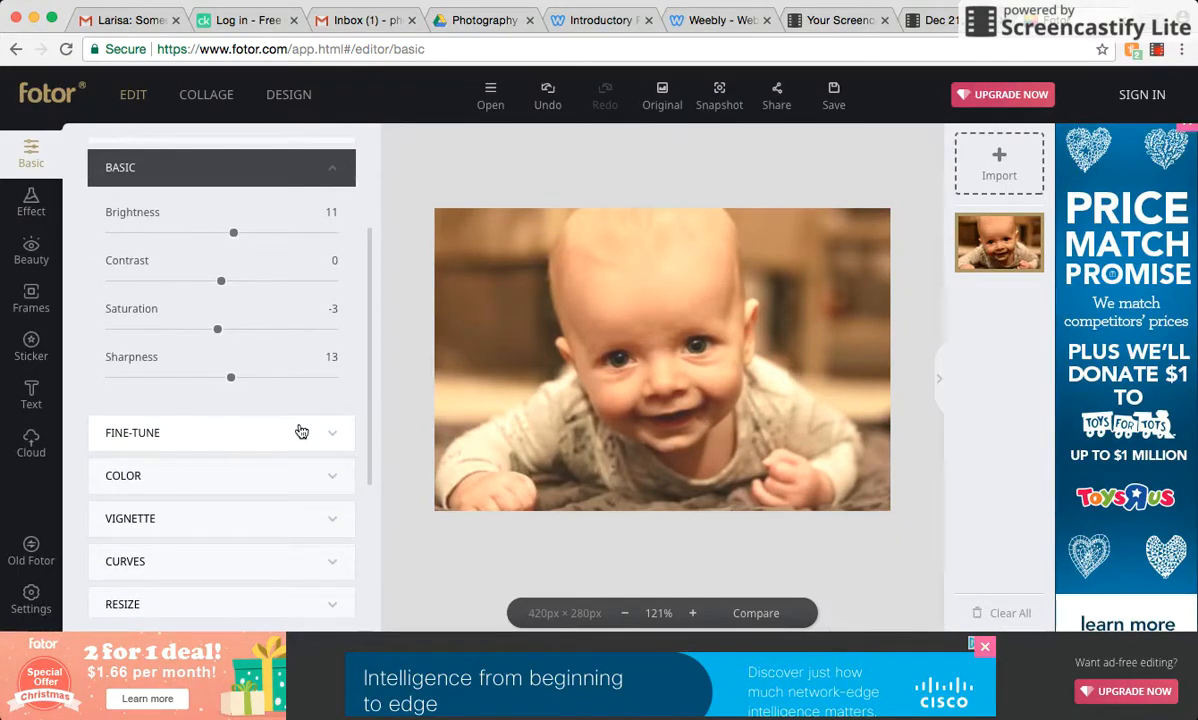
scroll(301, 427, down, 2)
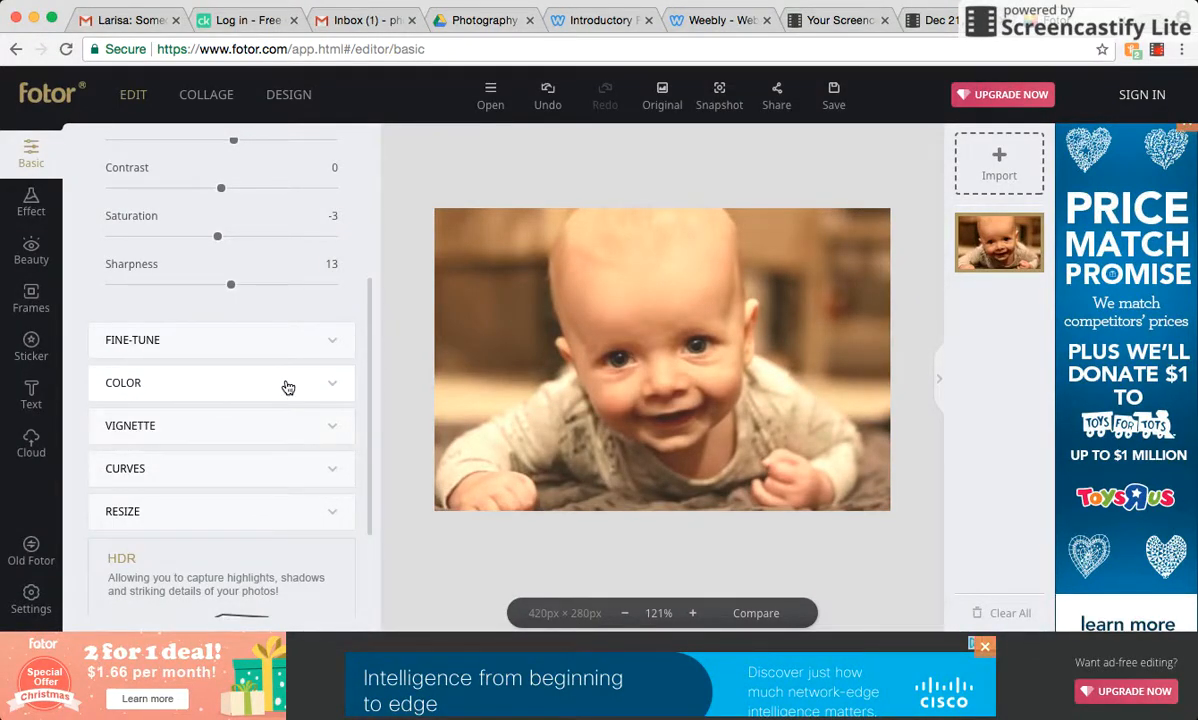
click(287, 387)
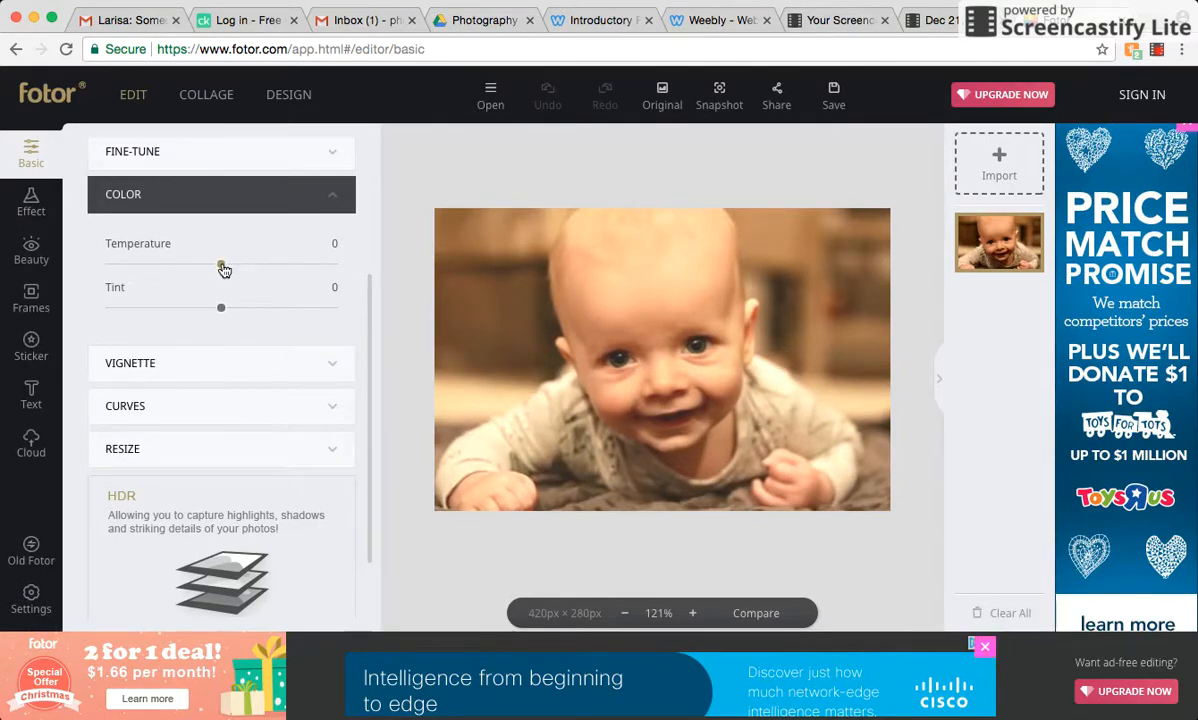
mouse_move(222, 268)
mouse_down()
mouse_move(209, 268)
mouse_move(270, 273)
mouse_move(112, 272)
mouse_move(203, 278)
mouse_move(203, 268)
mouse_up()
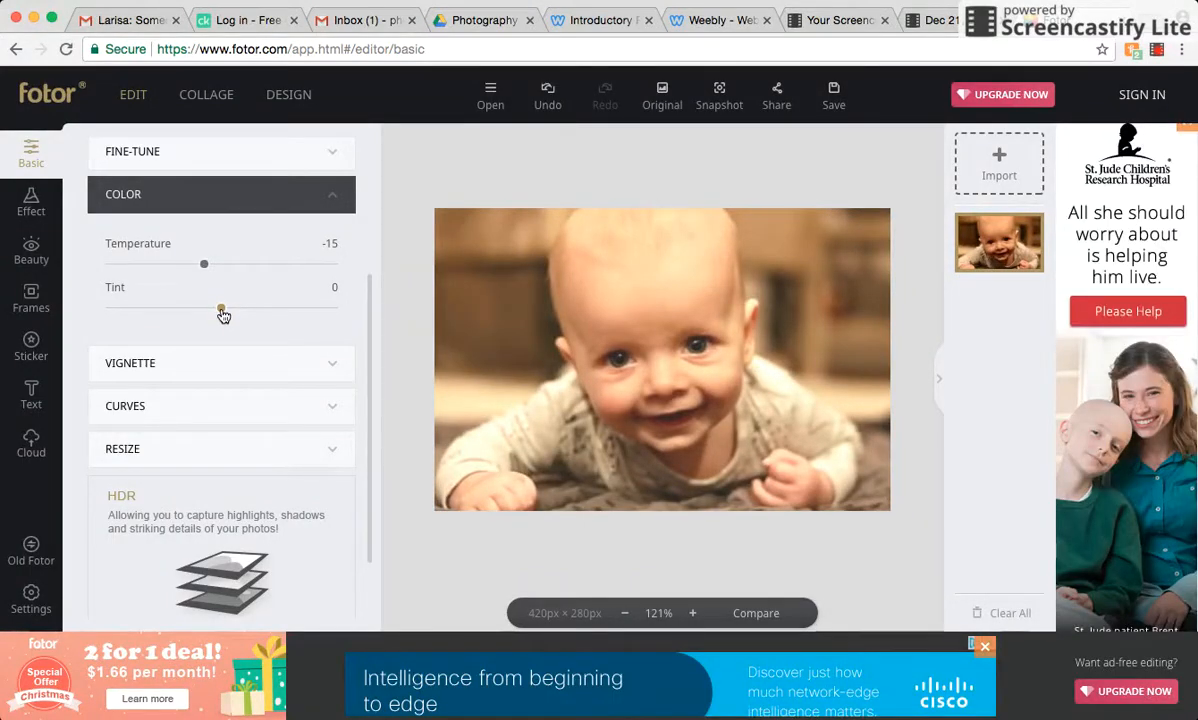
- Try a tint of -27 on the photo and reset the tint to 0
drag(222, 310, 161, 311)
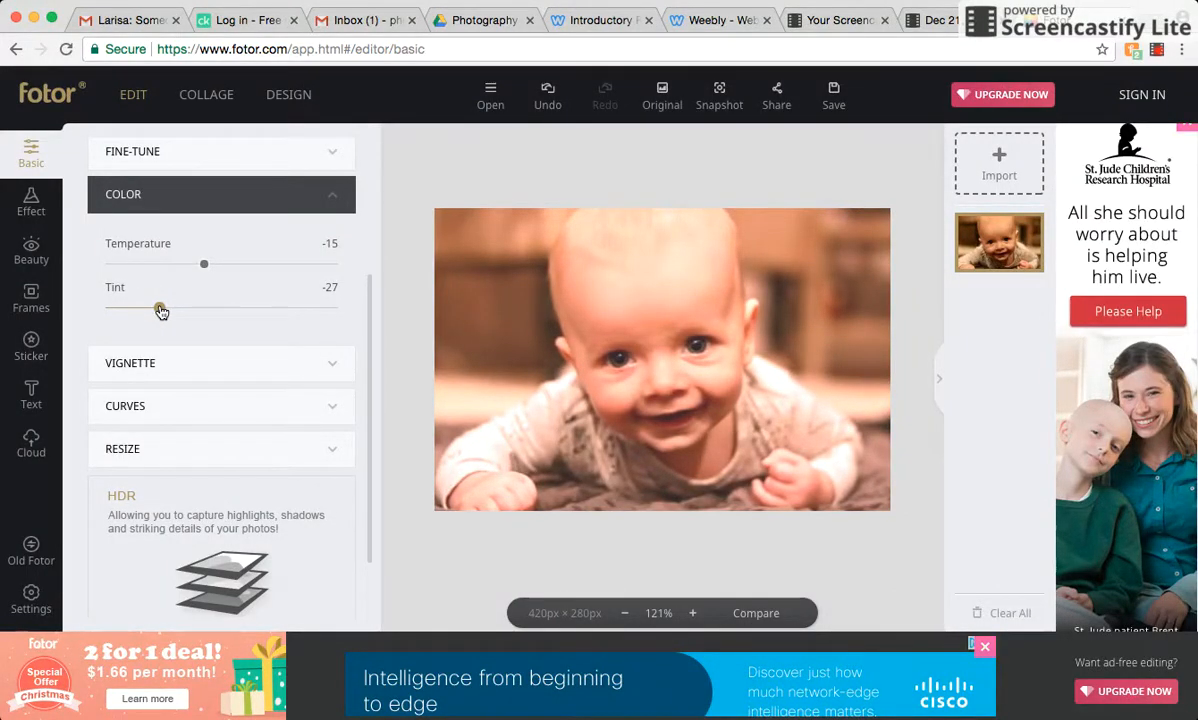
drag(161, 311, 221, 305)
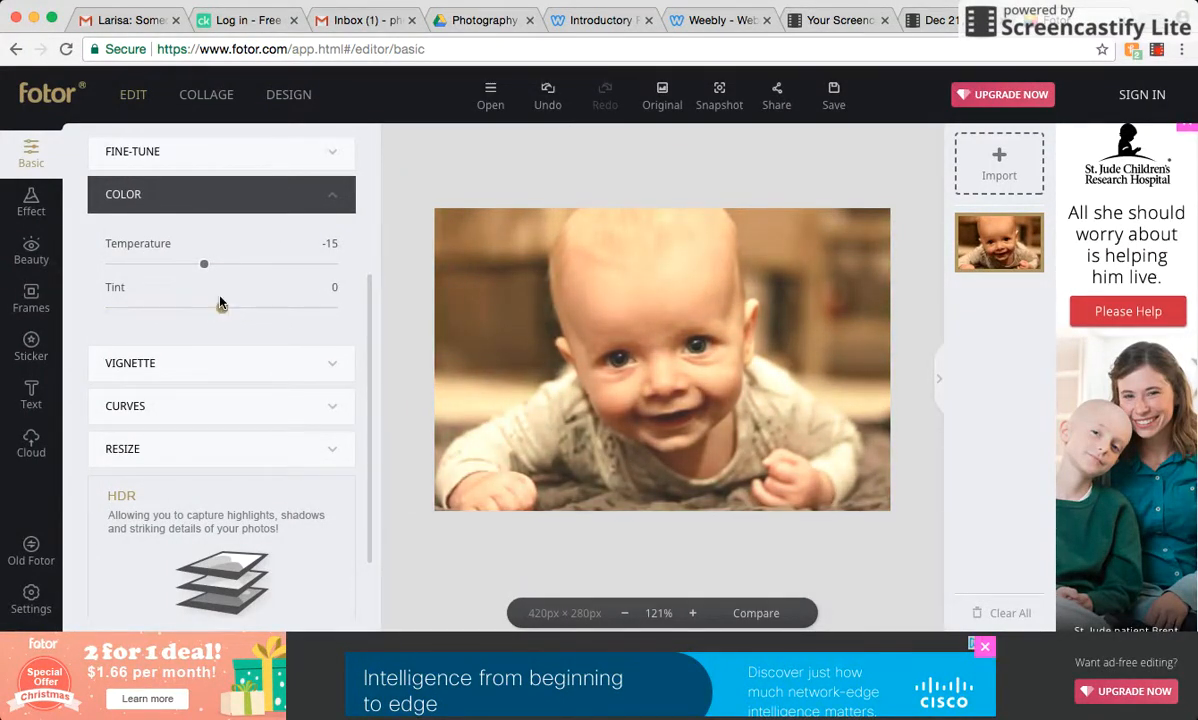
- Add a vignette to the photo, trying intensity 100 and settling on 18
click(255, 368)
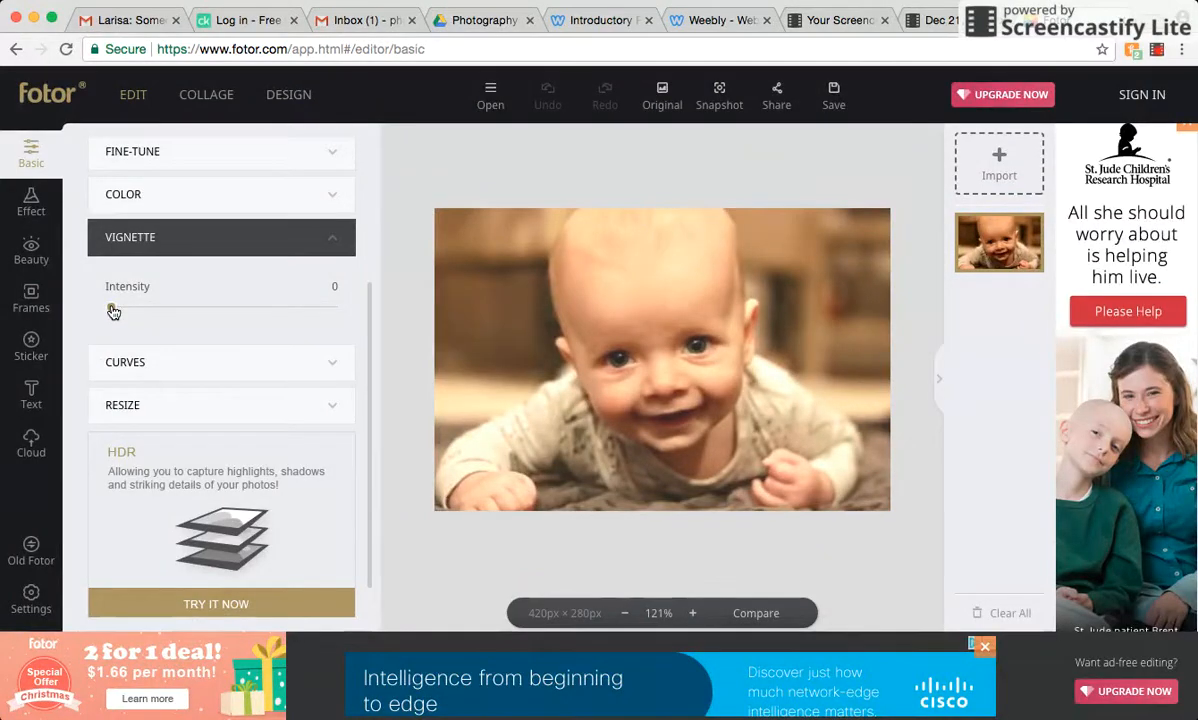
drag(113, 312, 368, 329)
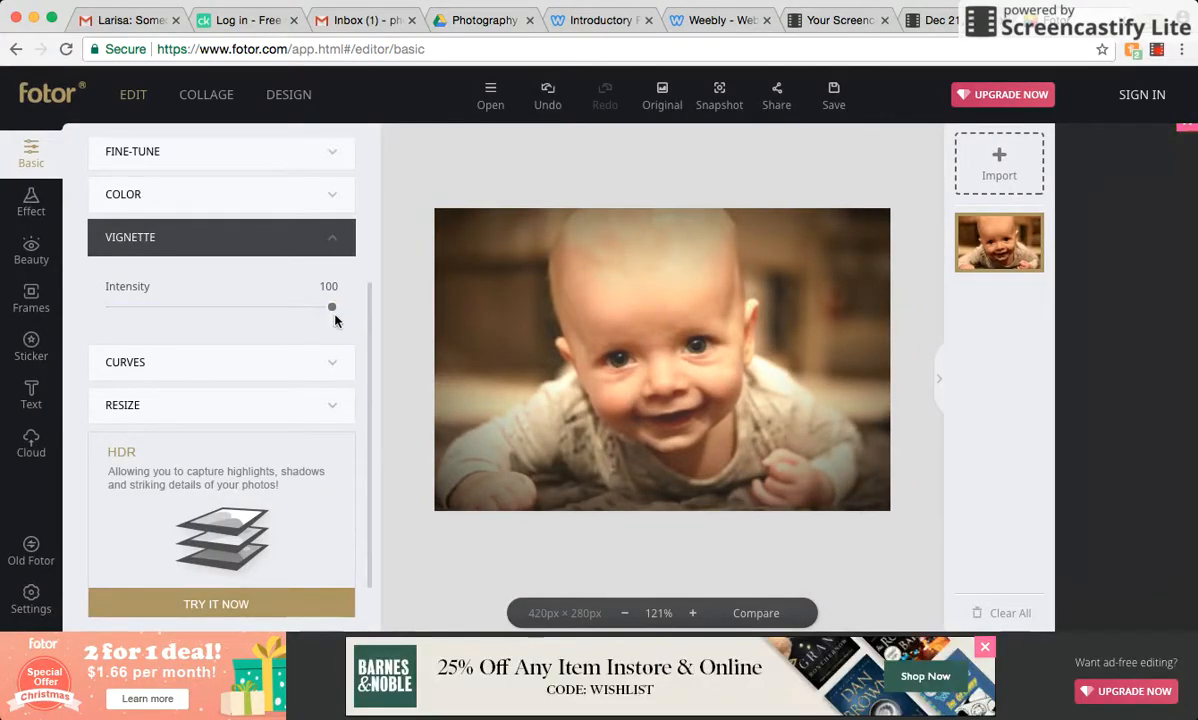
drag(335, 313, 153, 321)
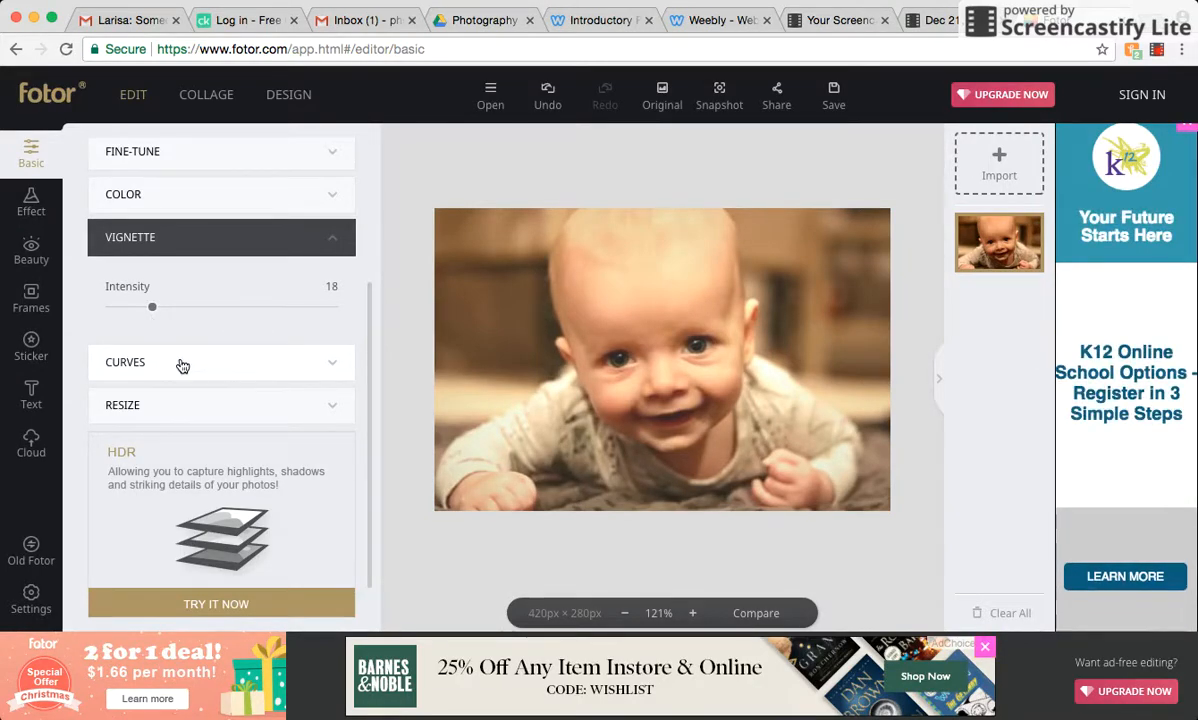
- Compare the edited photo with the original by repeatedly reverting to the original and undoing the revert
scroll(200, 320, down, 1)
scroll(219, 285, up, 5)
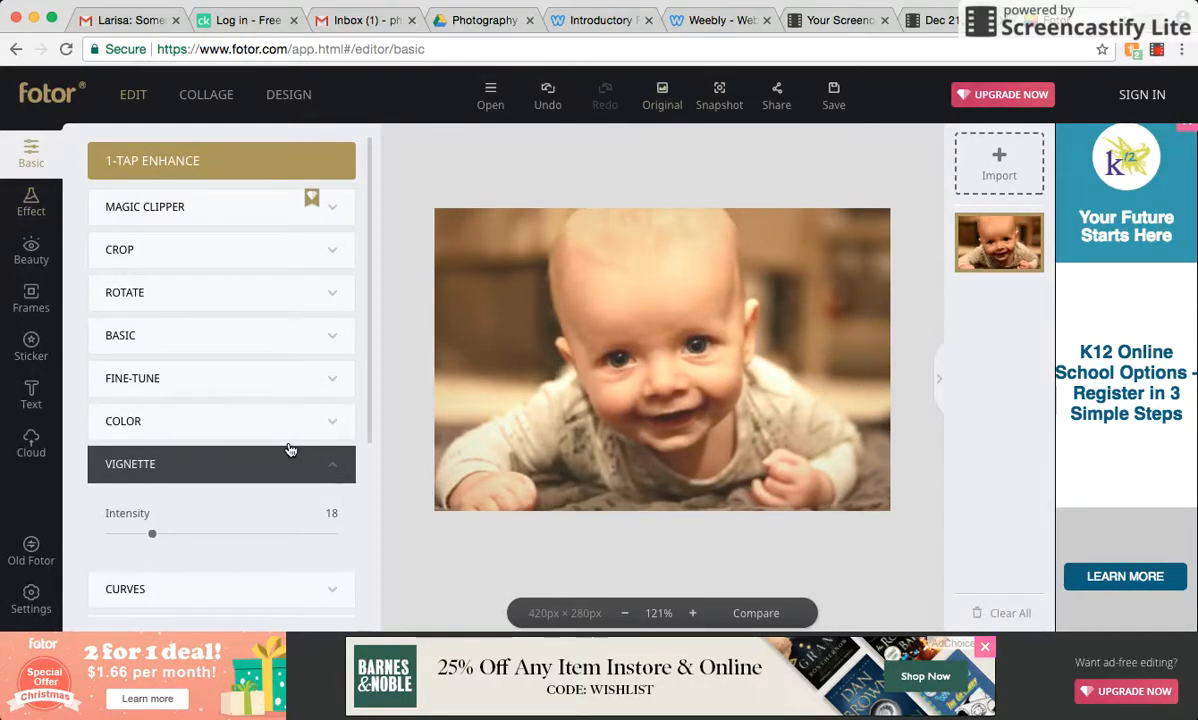
click(661, 98)
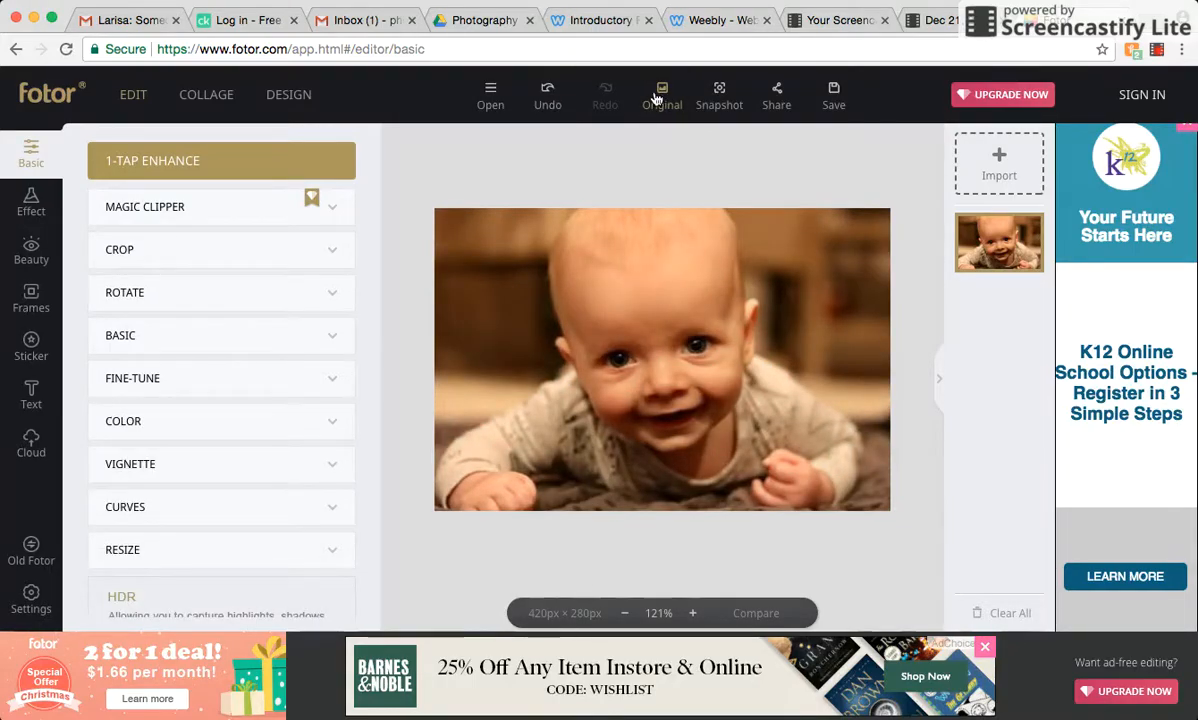
click(548, 98)
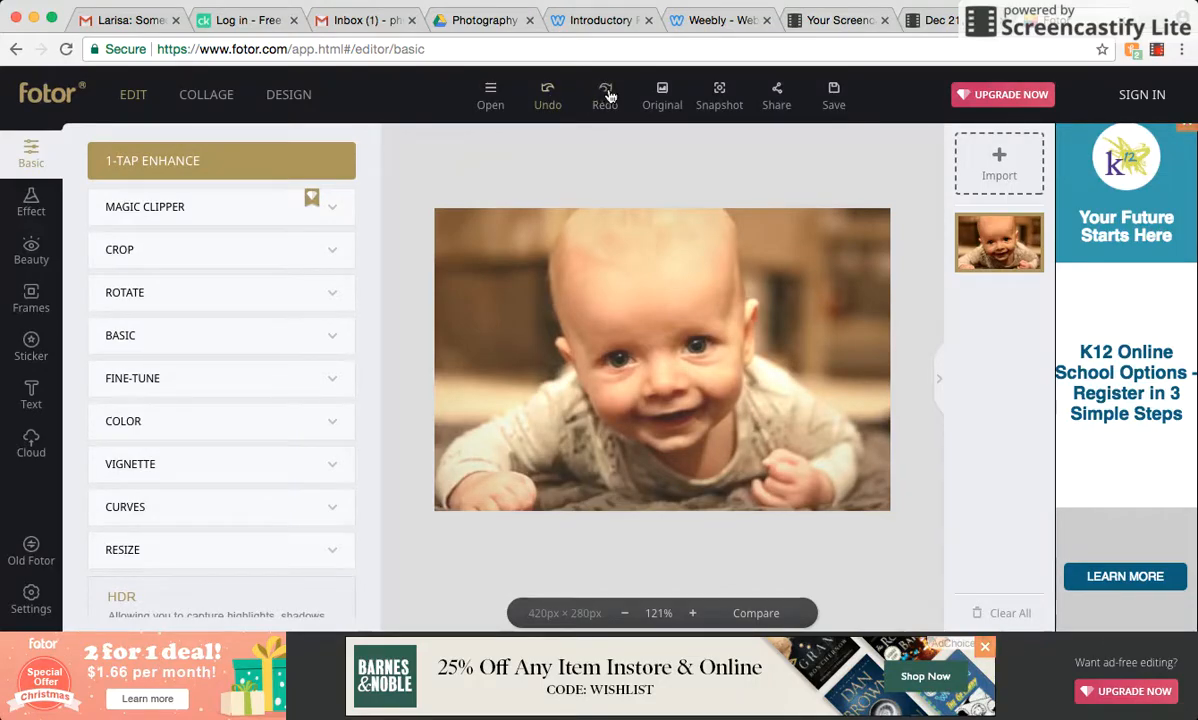
click(664, 103)
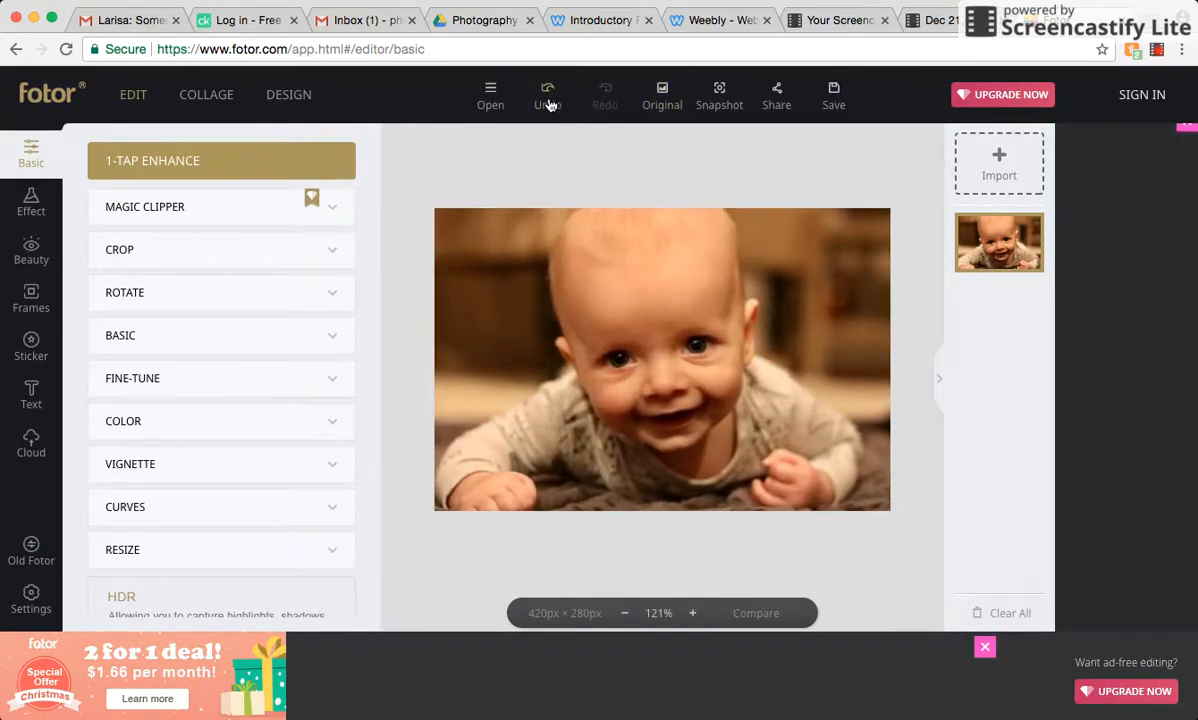
click(548, 102)
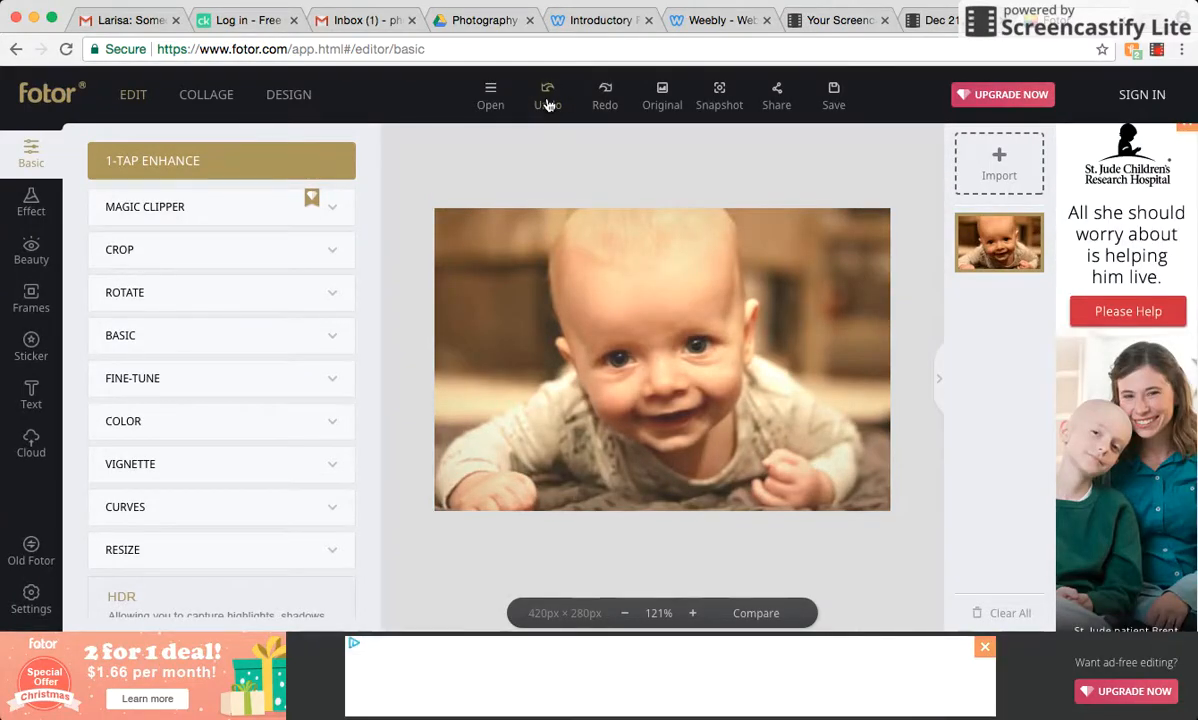
click(666, 98)
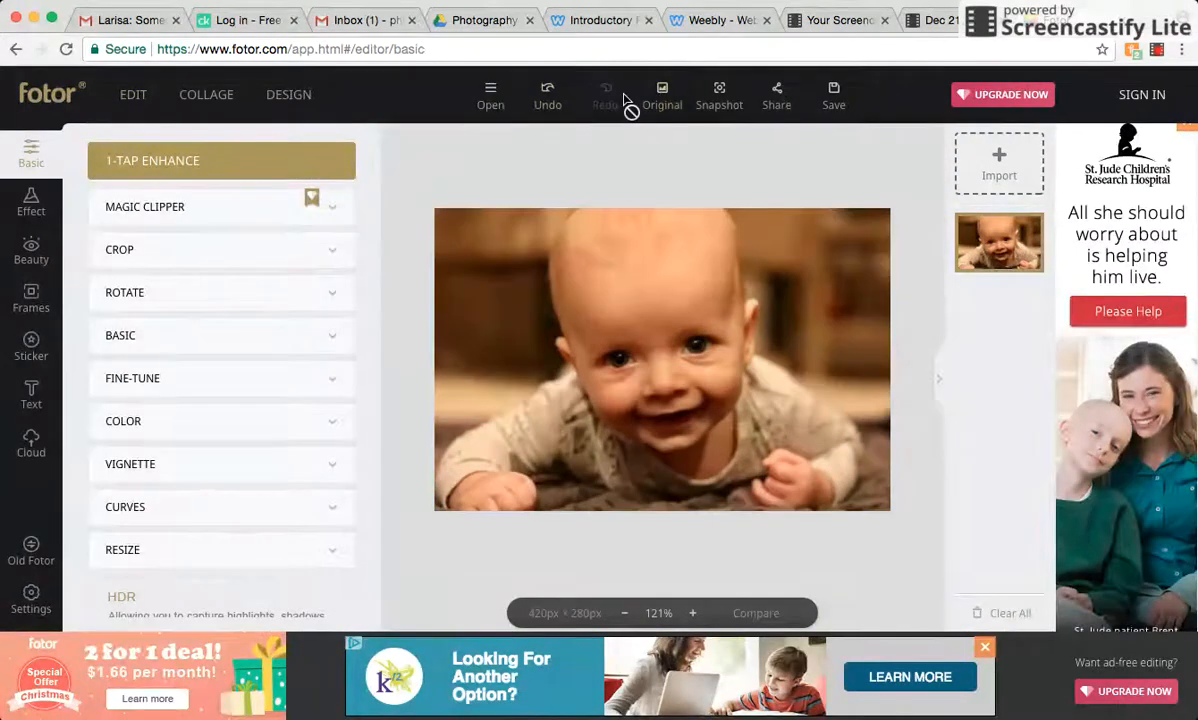
click(547, 105)
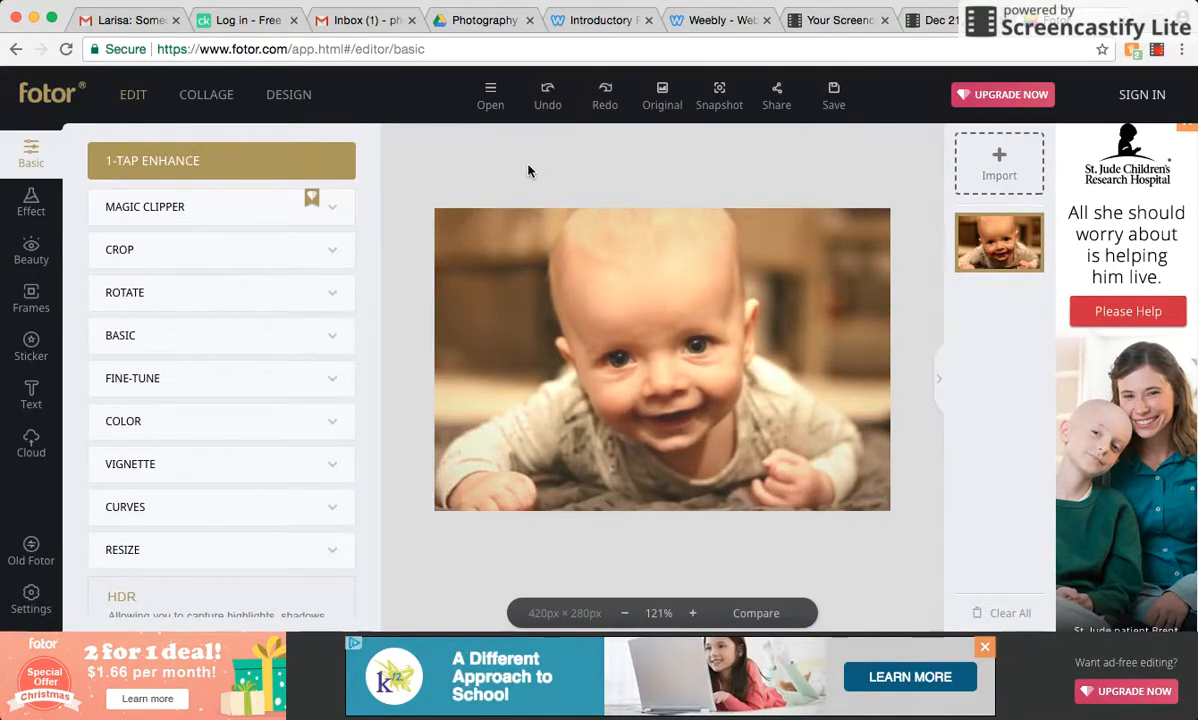